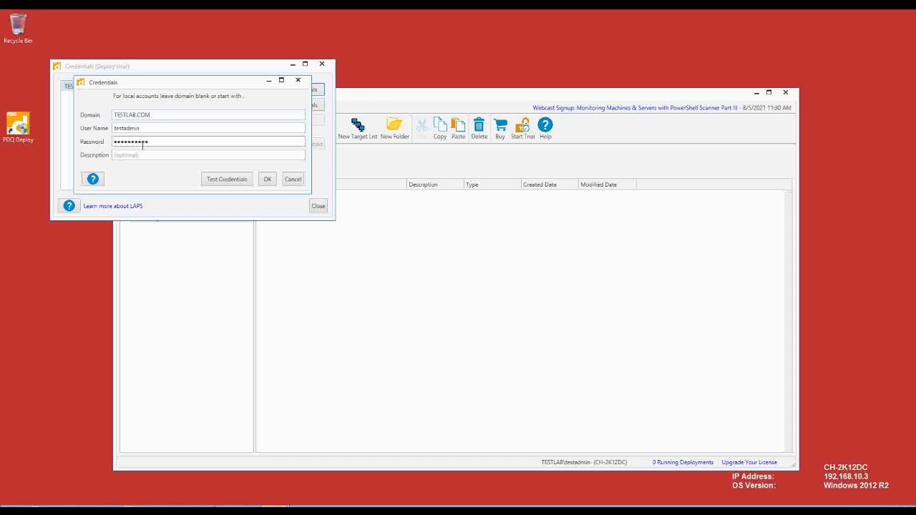
- Test the deploy-user domain credentials against CH-2K12DC and save them
click(231, 179)
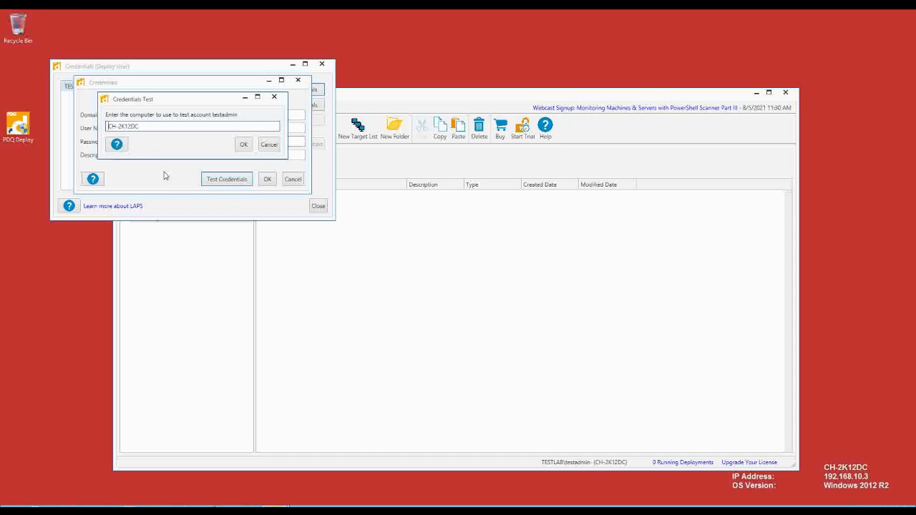
click(243, 144)
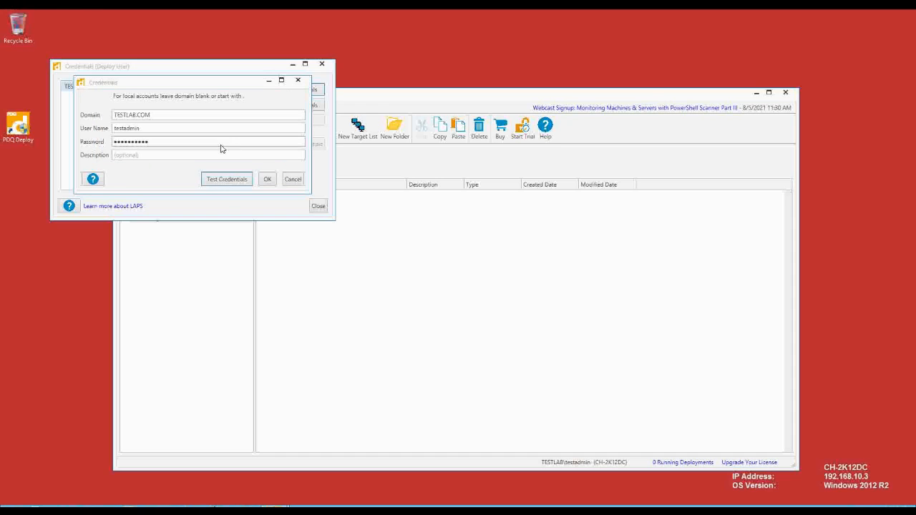
click(267, 180)
click(321, 64)
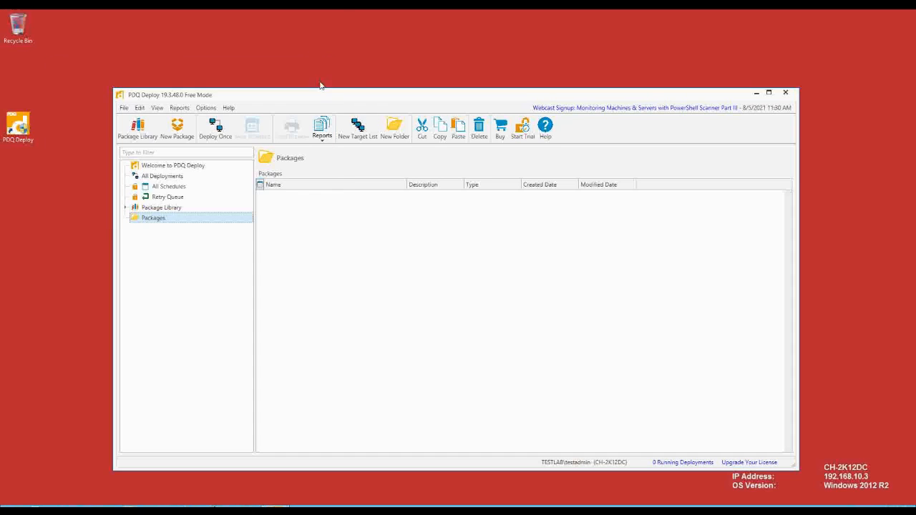
- Create a package named 'CryptoStopper', version 4.1.7, containing an empty Install step
click(178, 129)
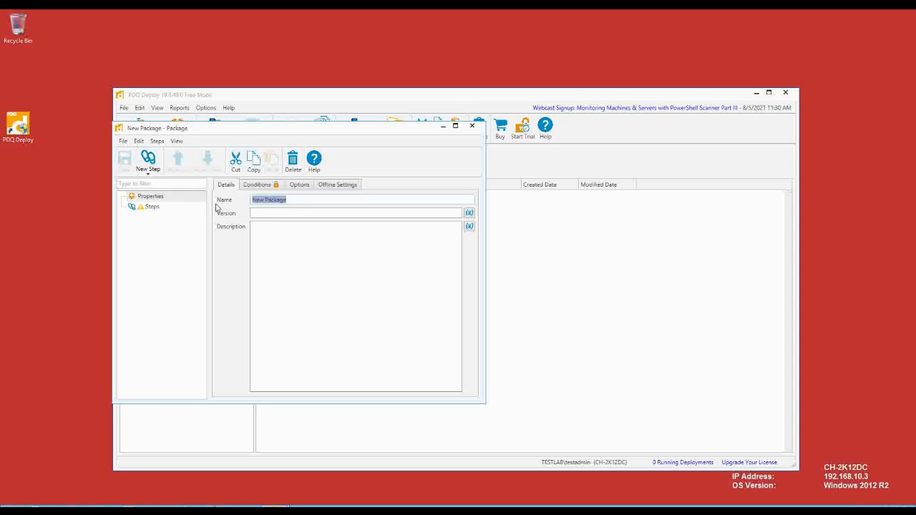
text(Crypto)
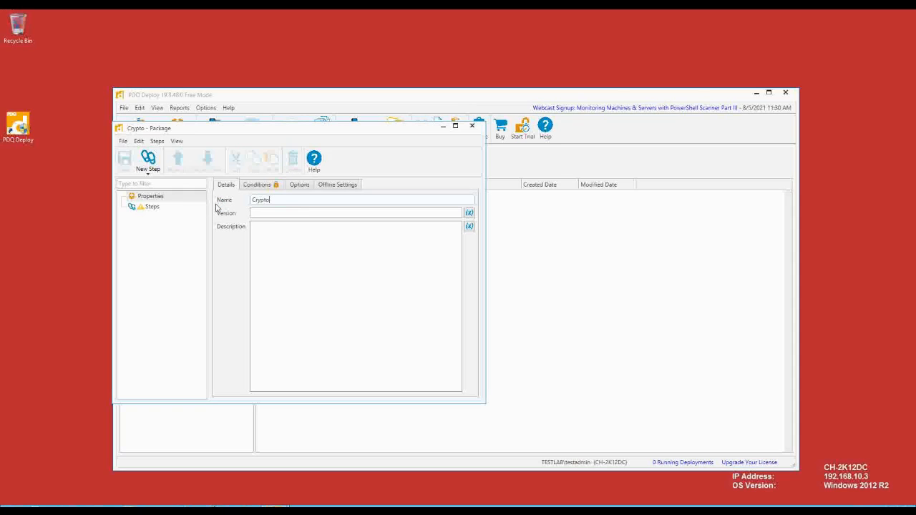
text(Stopper)
key(Tab)
click(149, 159)
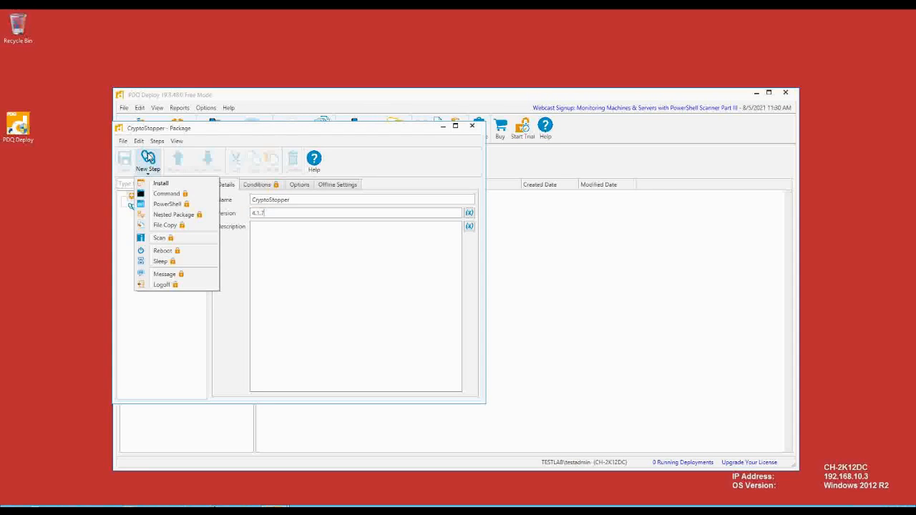
click(161, 183)
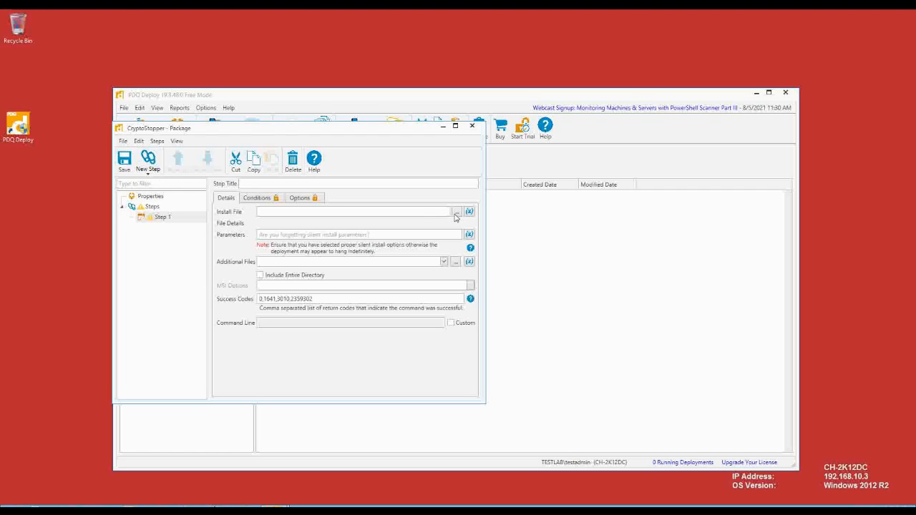
- Set the Install step's install file to the CryptoStopper_debug_4.1.7_unsigned.msi installer
click(455, 213)
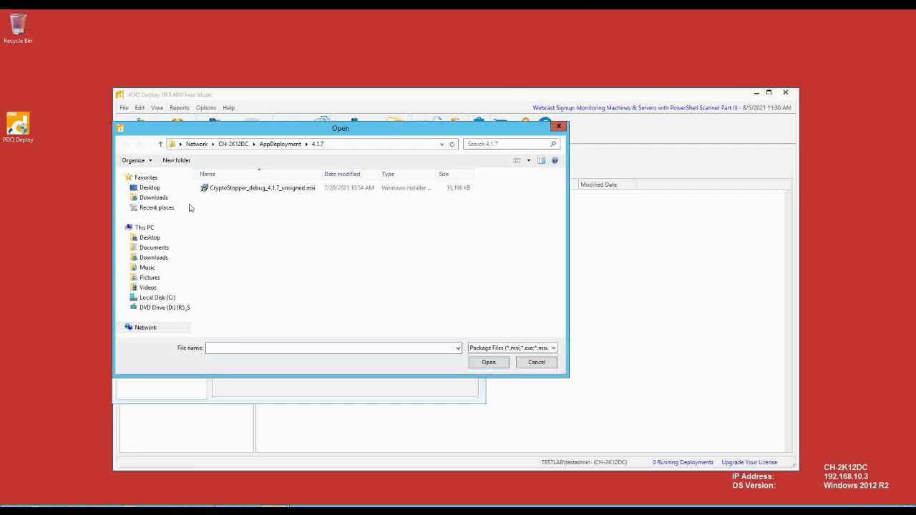
click(228, 190)
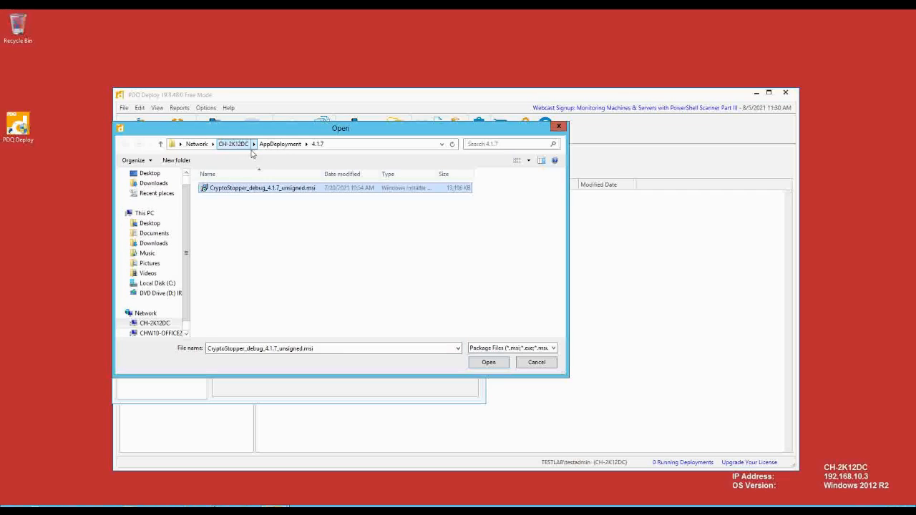
click(350, 143)
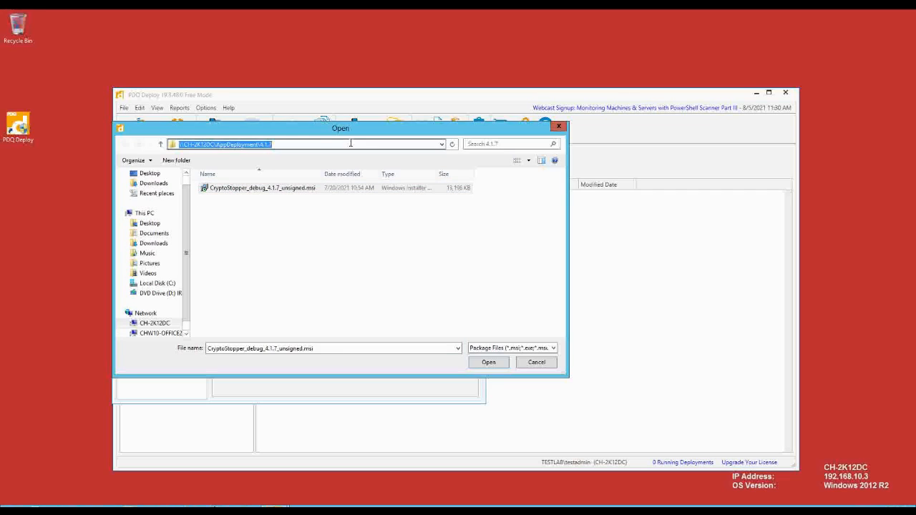
click(492, 364)
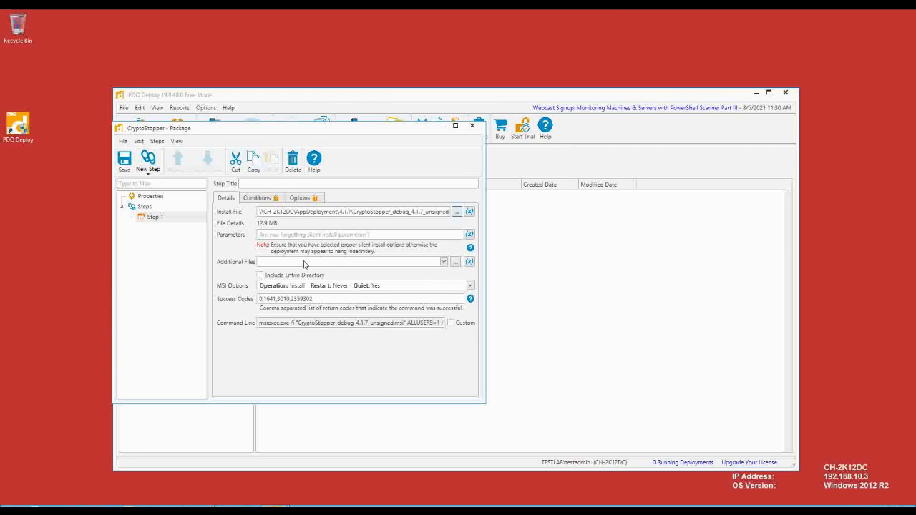
- Add cs_config.json as an additional file, then save and close the package
click(456, 262)
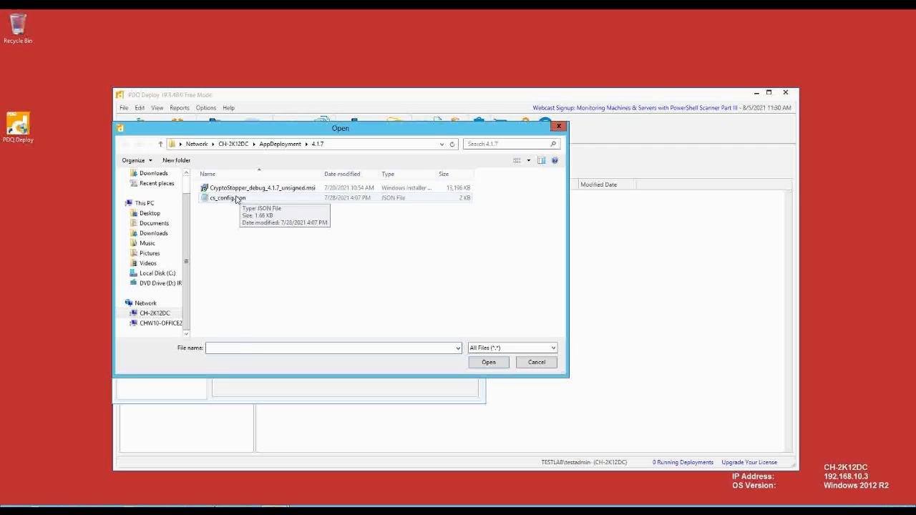
click(237, 199)
click(487, 362)
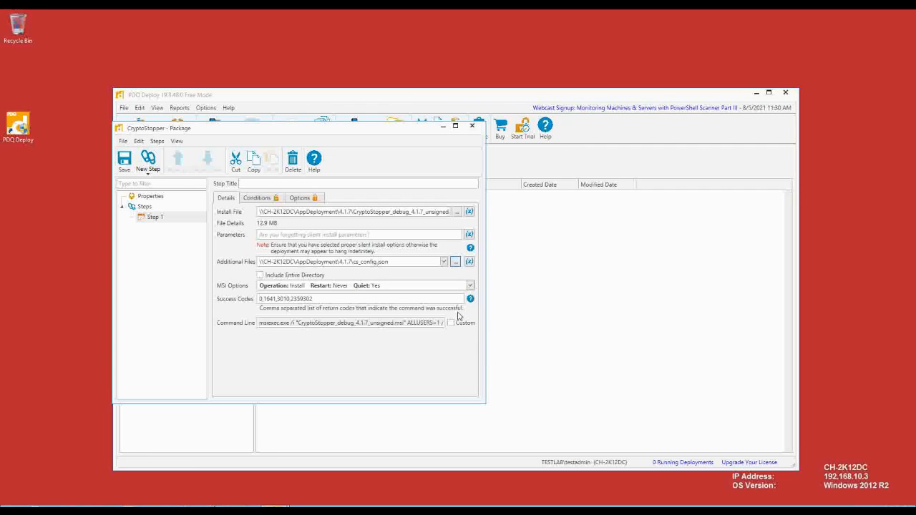
click(124, 160)
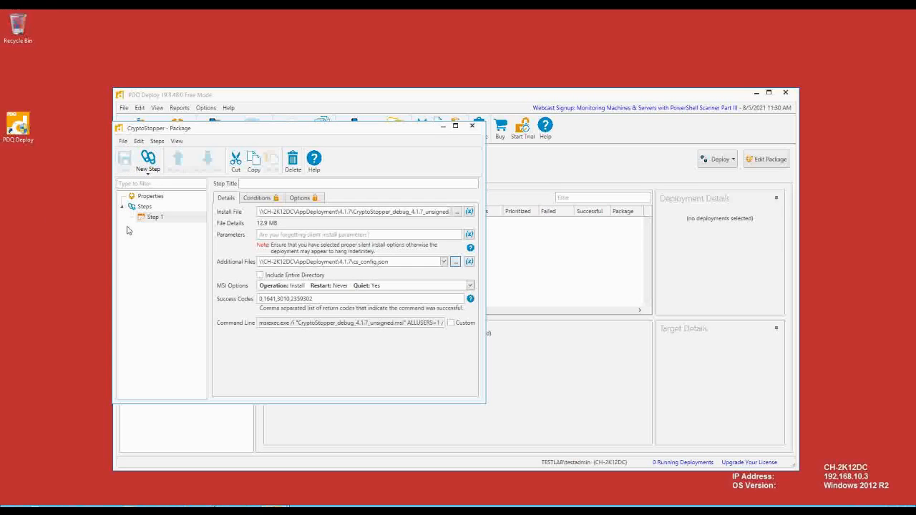
click(471, 127)
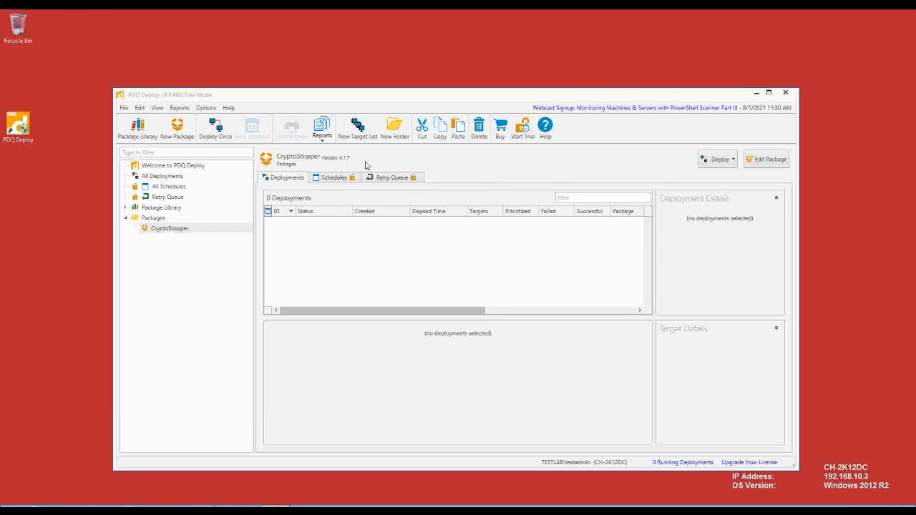
- Start a target list named 'CryptoStopper Install' that draws targets from Active Directory
click(358, 128)
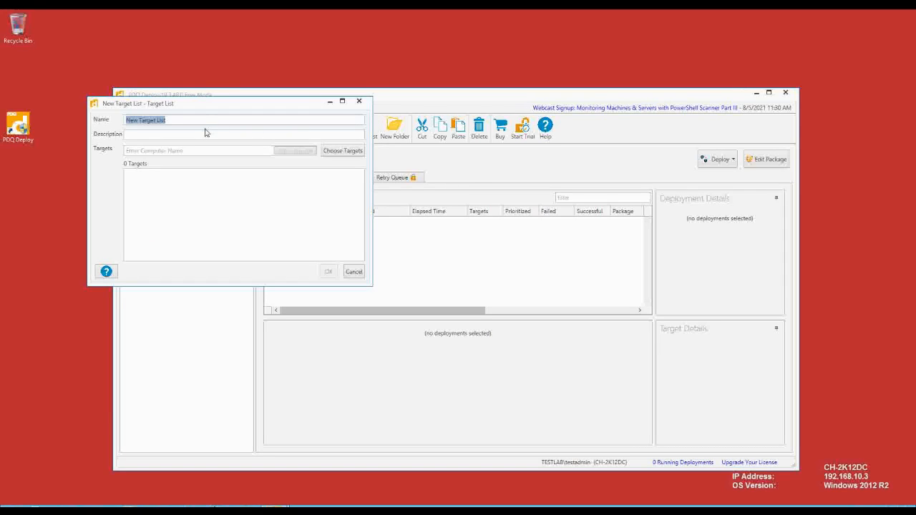
text(CryptoStopper )
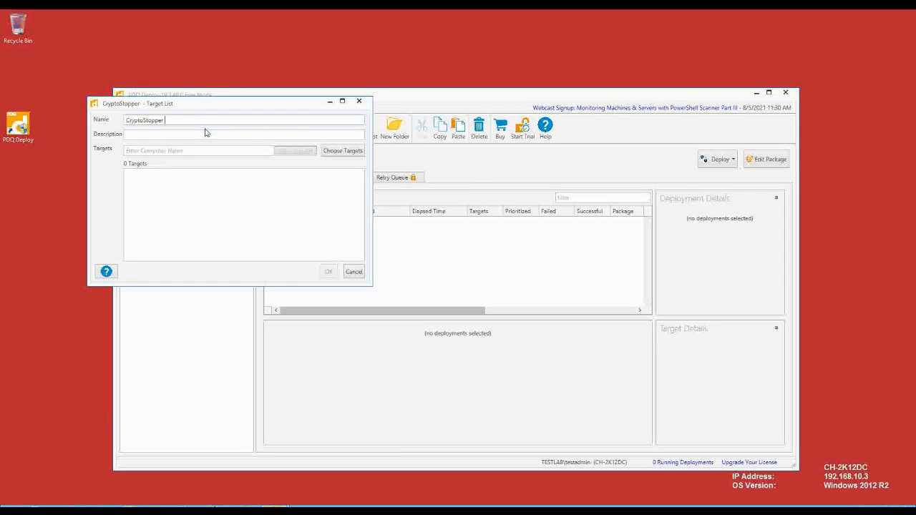
text(Install)
click(206, 134)
click(342, 151)
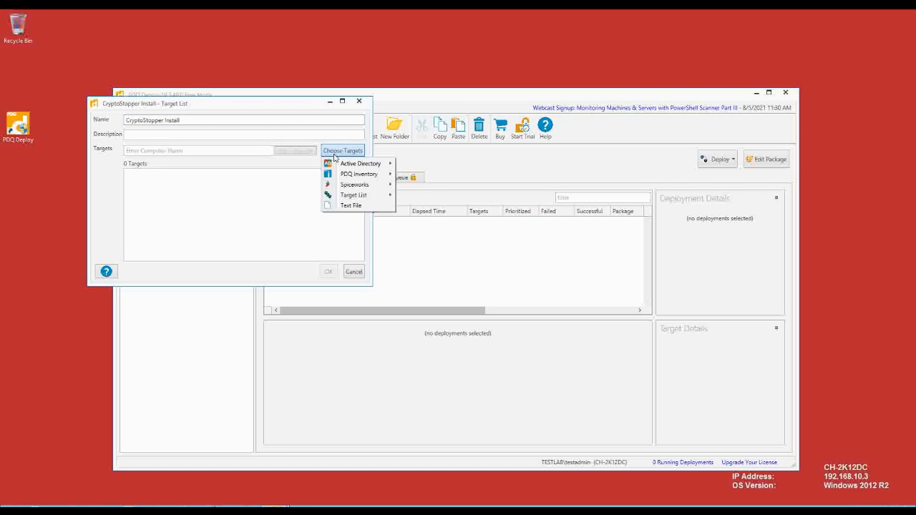
mouse_move(352, 169)
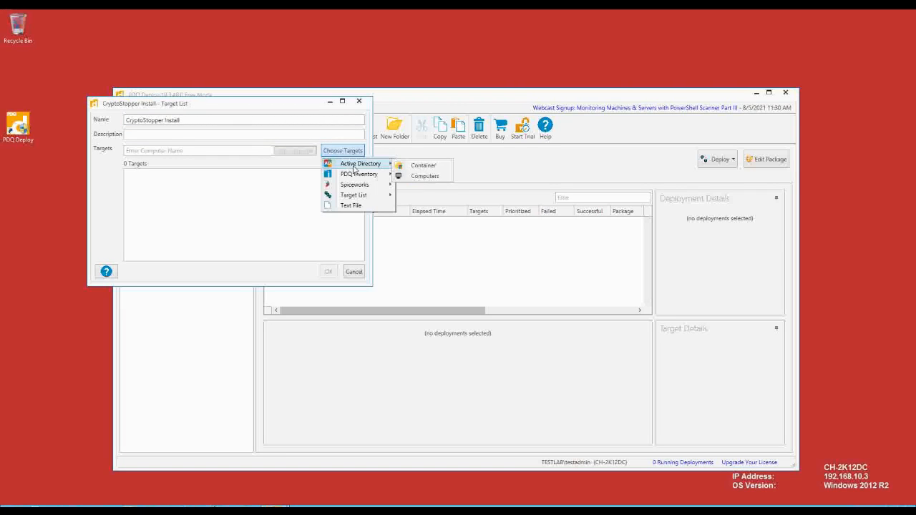
click(426, 176)
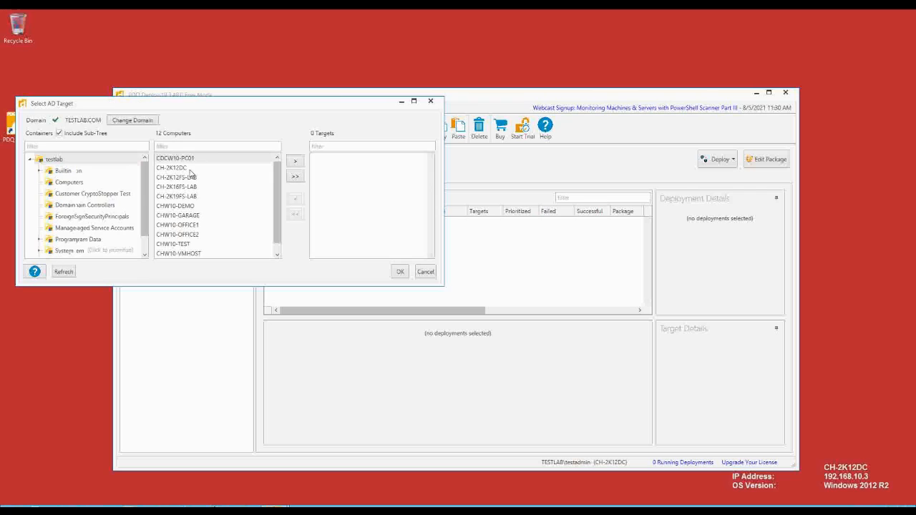
- Add CH-2K12DC, CHW10-DEMO, CHW10-TEST and CH-2K19FS-LAB as targets and save the list
click(187, 168)
click(295, 161)
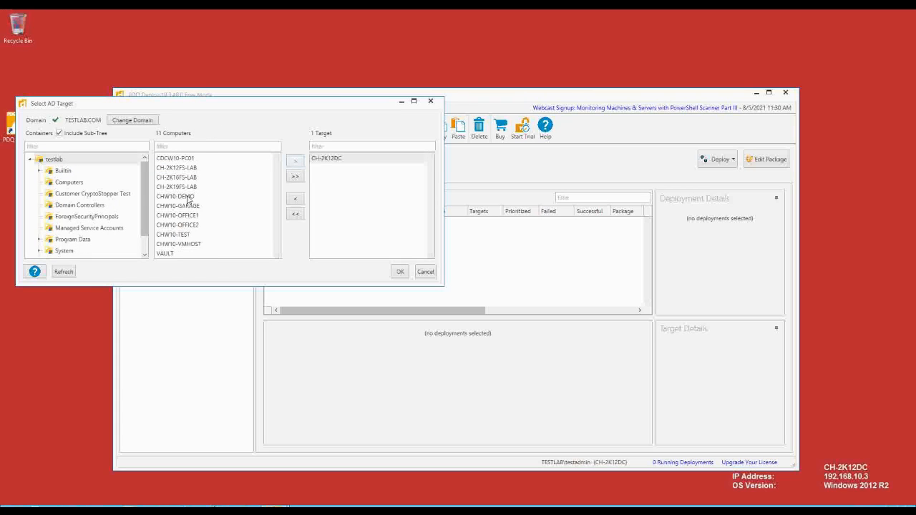
click(188, 197)
double_click(222, 199)
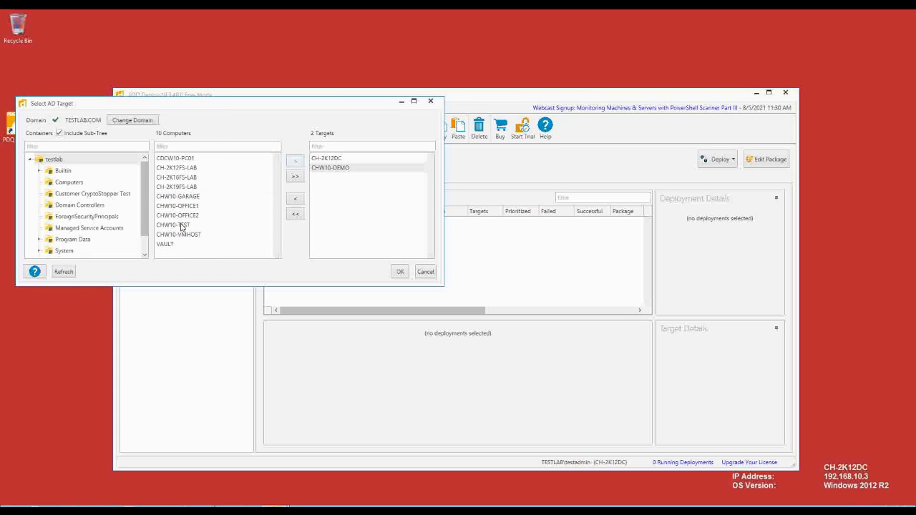
click(182, 228)
click(296, 162)
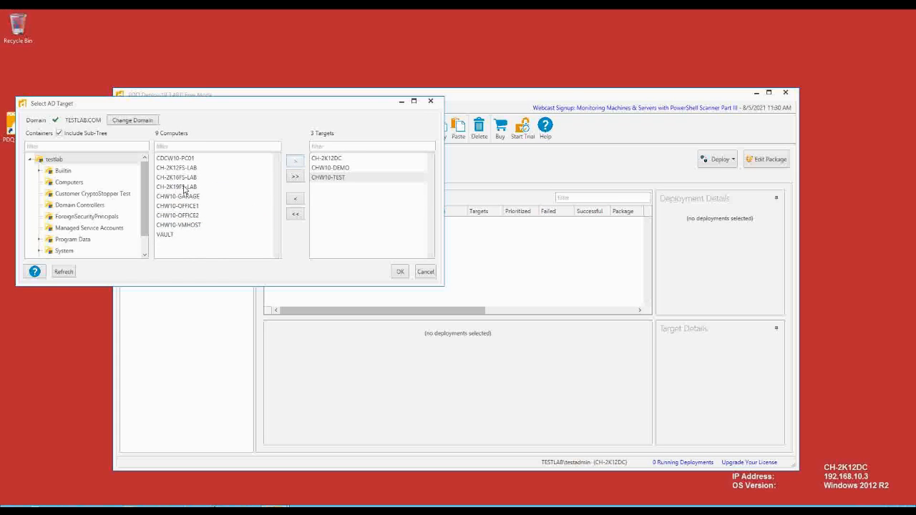
click(257, 189)
click(295, 161)
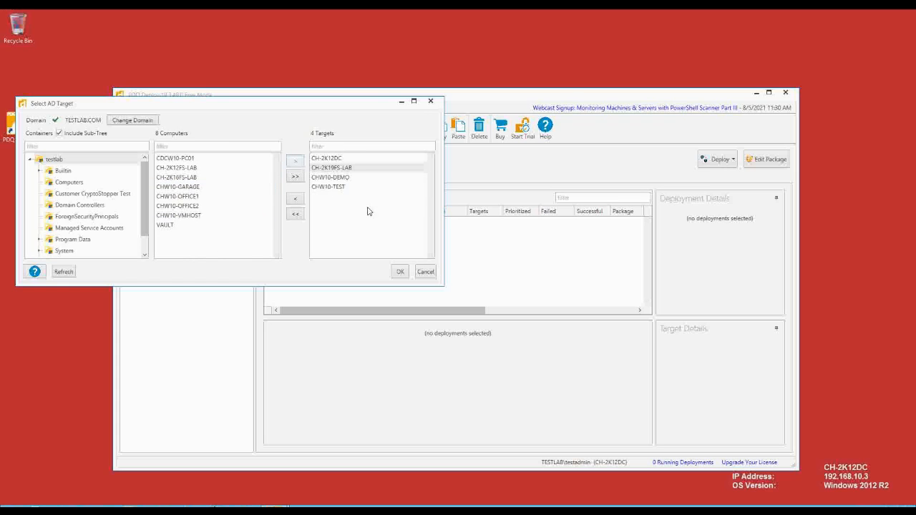
click(399, 272)
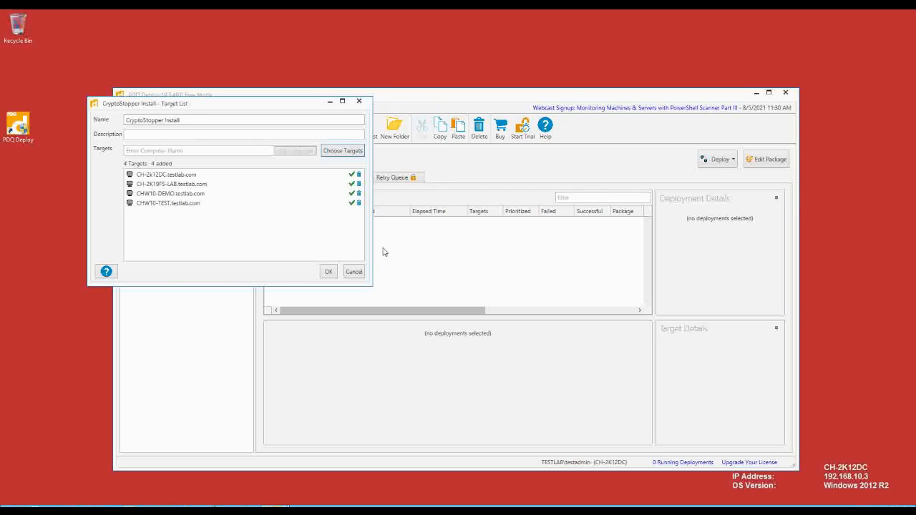
click(329, 271)
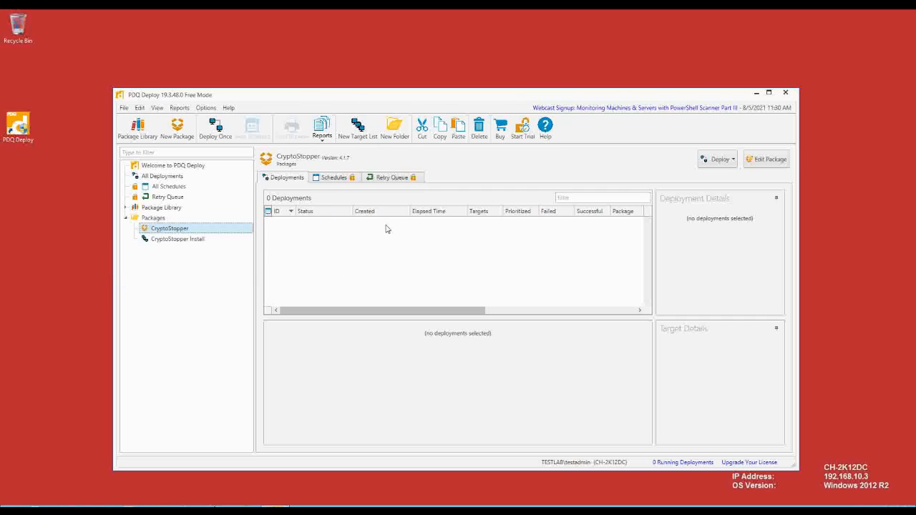
- Start a Deploy Once deployment of the CryptoStopper package
click(196, 242)
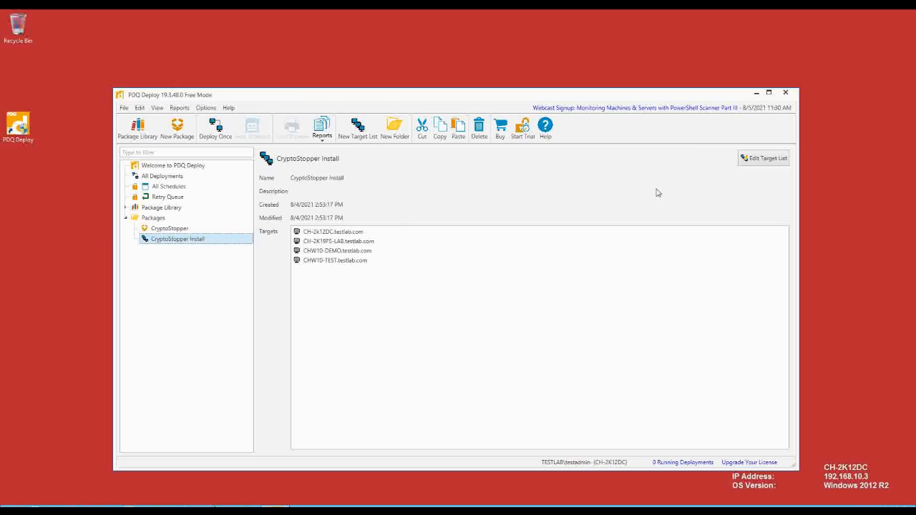
click(159, 230)
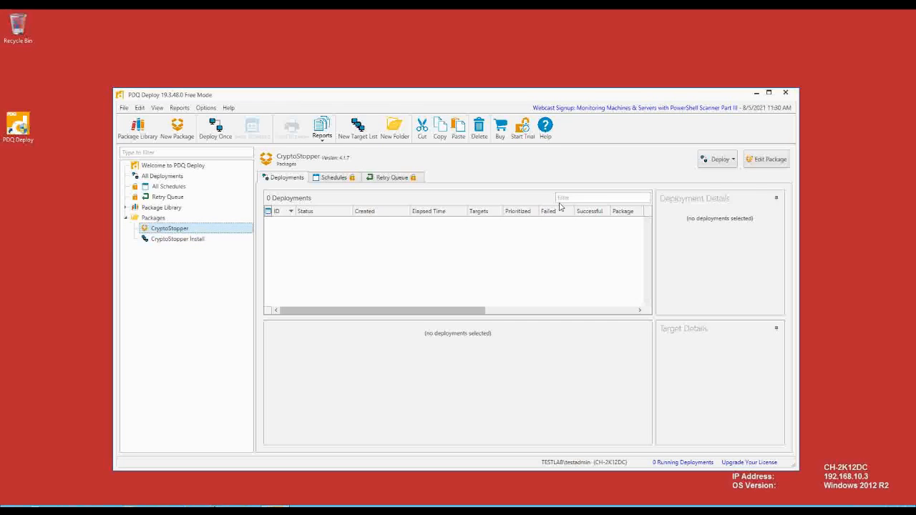
click(732, 162)
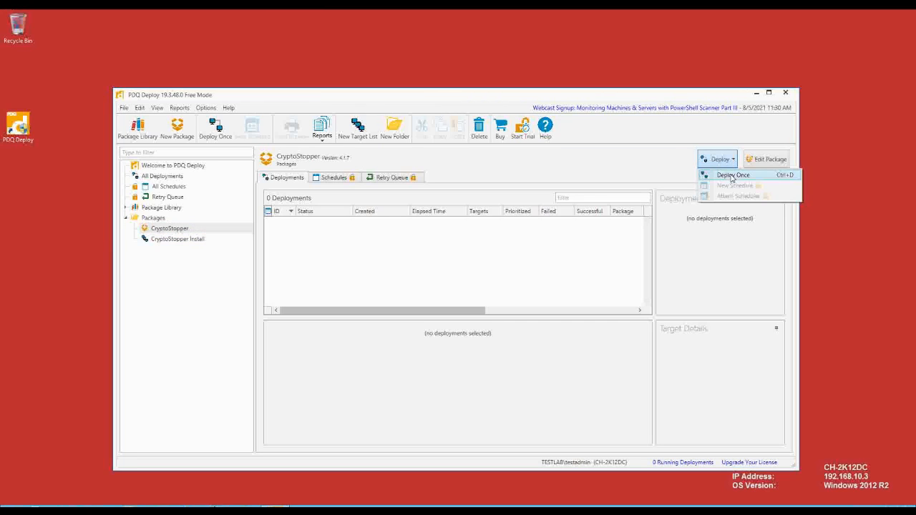
click(732, 176)
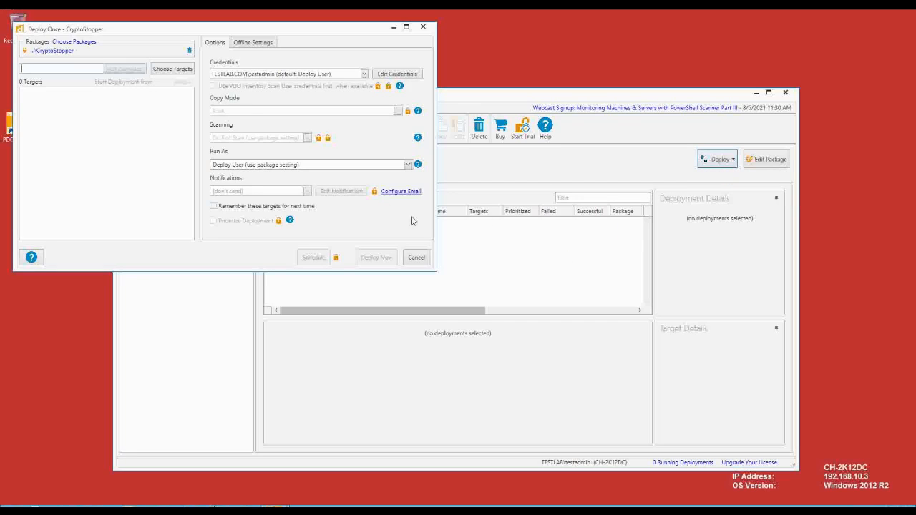
- Load the four targets from the 'CryptoStopper Install' target list
click(171, 70)
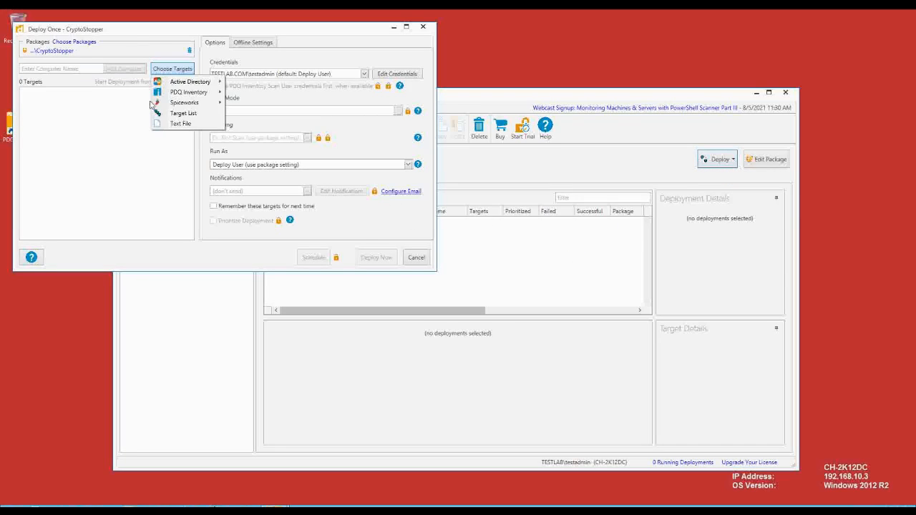
click(179, 113)
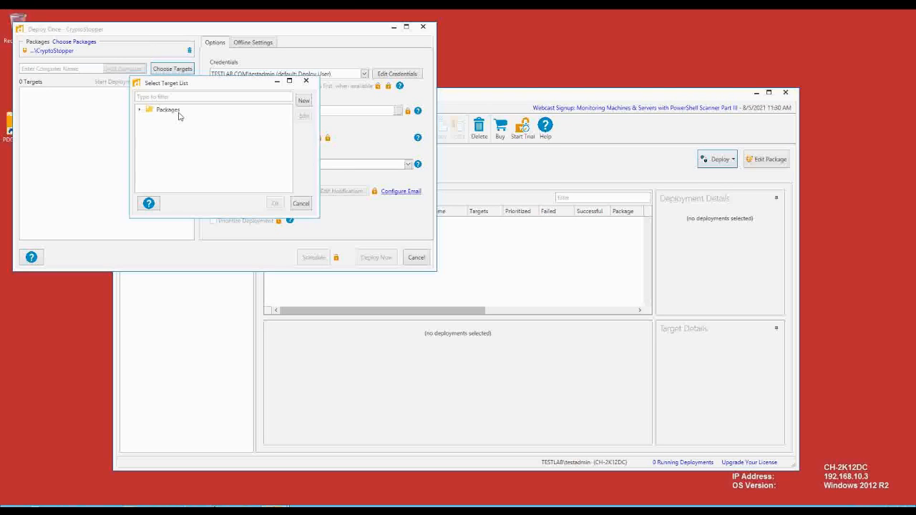
click(140, 111)
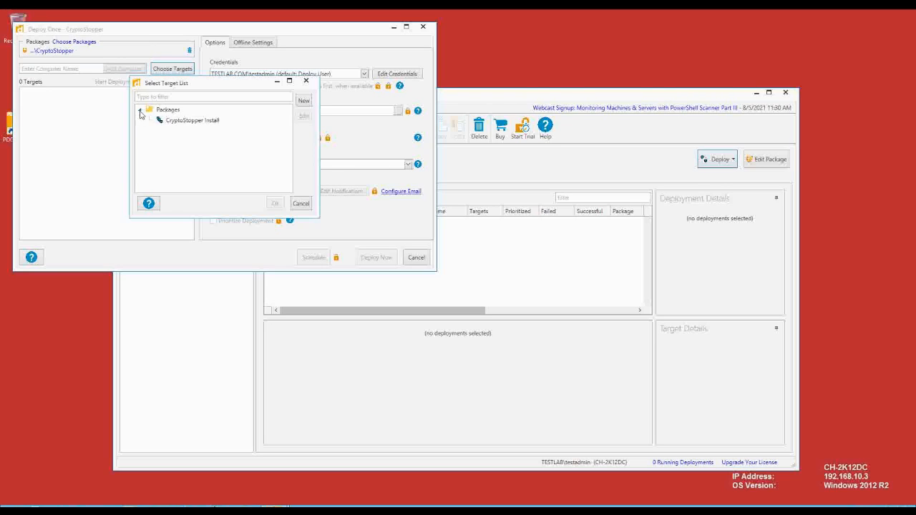
click(175, 120)
click(276, 204)
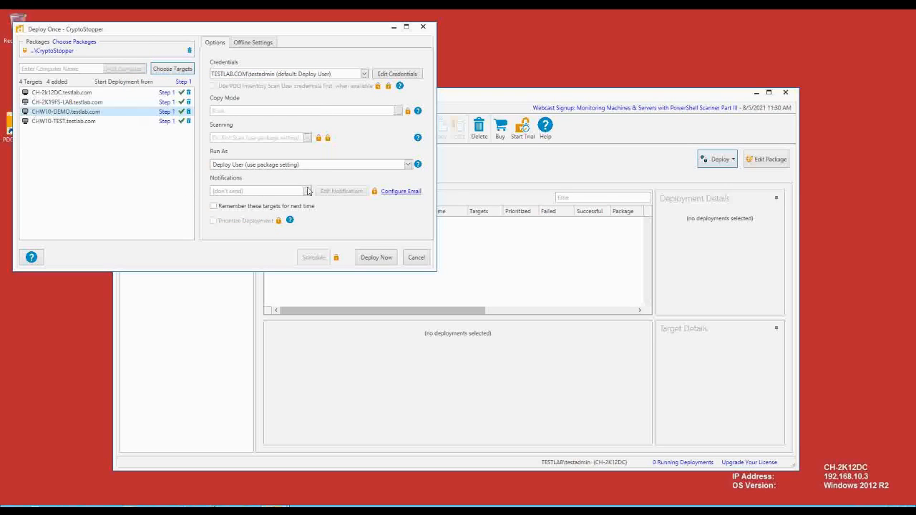
- Launch the deployment and maximize the CH-2K19FS-LAB remote session
click(376, 258)
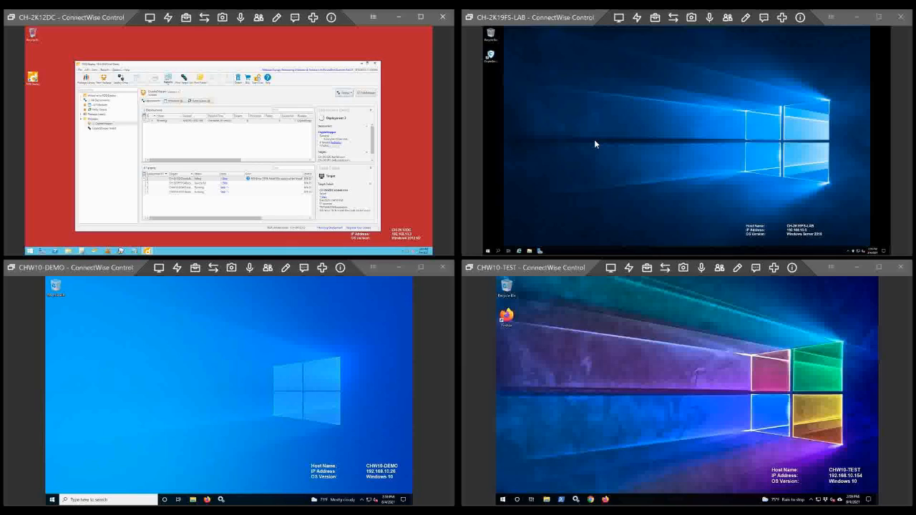
click(878, 17)
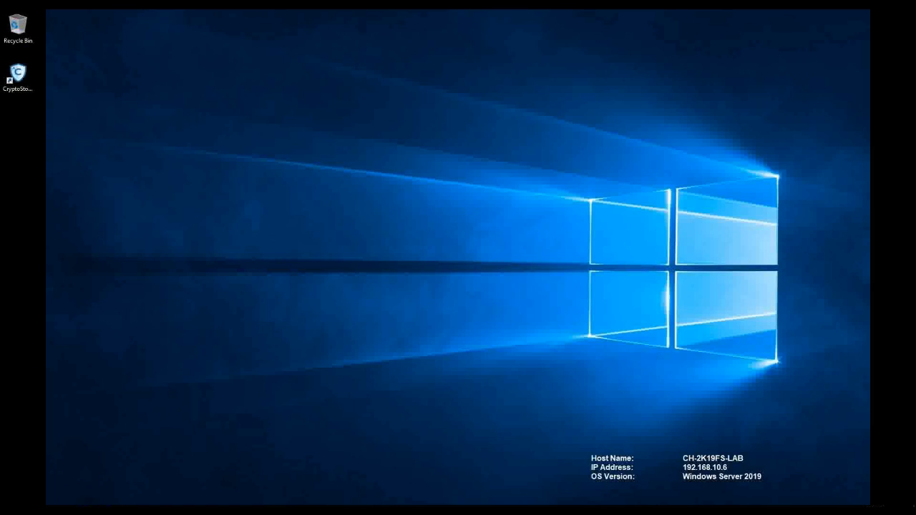
- Open CryptoStopper's Control Center from the tray on CH-2K19FS-LAB and review its protected folders
click(829, 510)
right_click(832, 497)
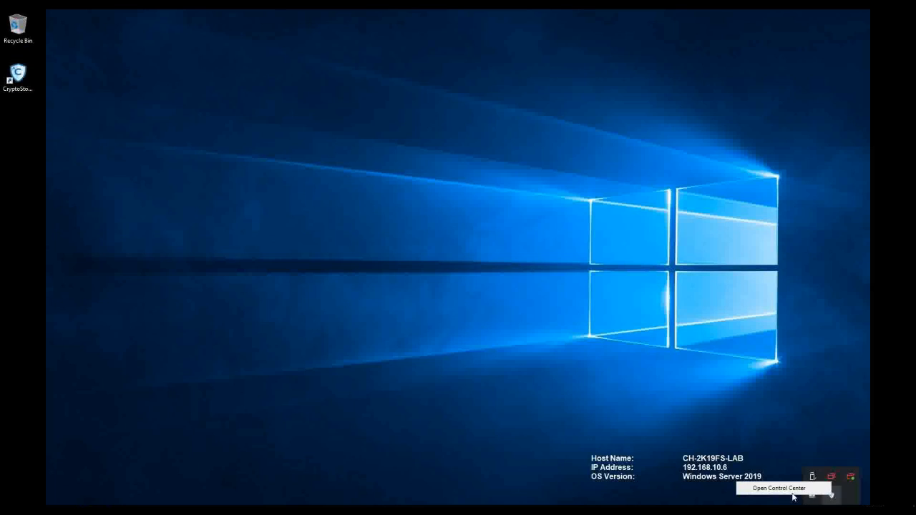
click(793, 491)
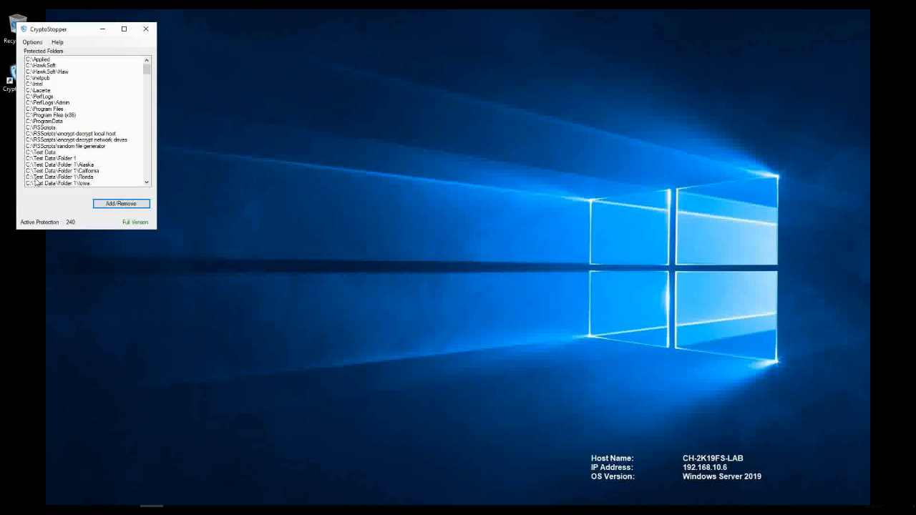
mouse_move(150, 72)
mouse_down()
mouse_move(147, 184)
mouse_move(146, 64)
mouse_up()
click(33, 42)
- Save Active Directory credentials for domain testlab.com with the admin username and password
click(40, 53)
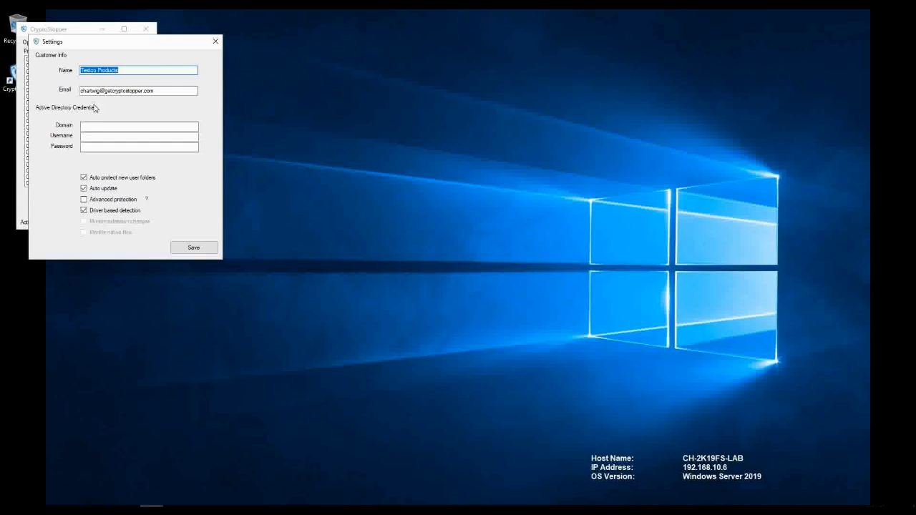
click(98, 126)
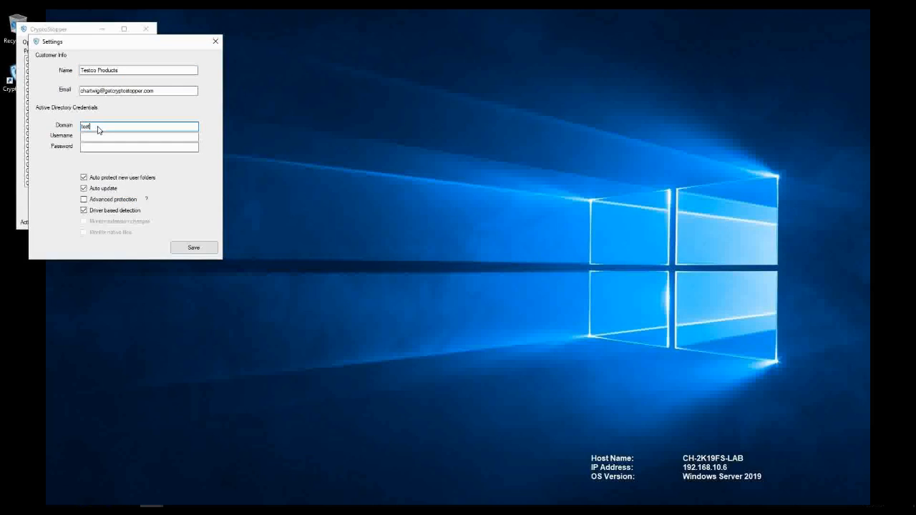
text(testlab.com)
key(Tab)
text(testadm)
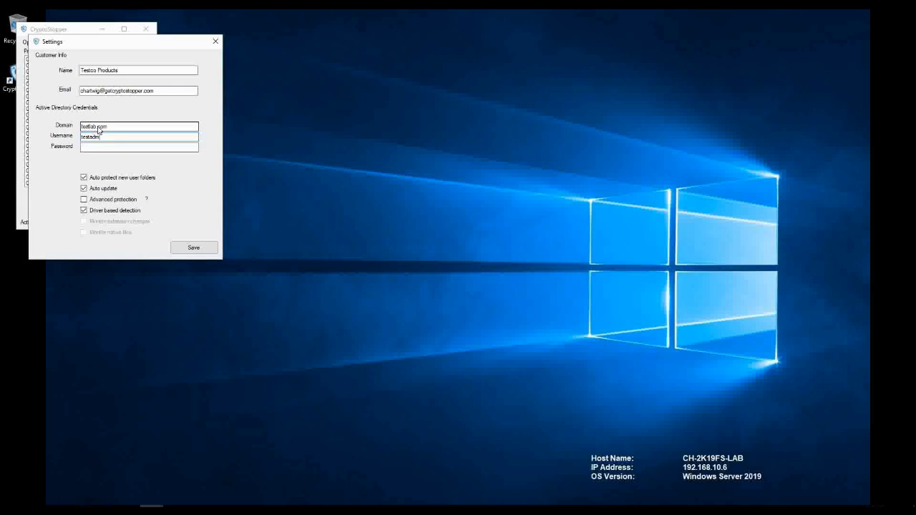
text(in)
key(Tab)
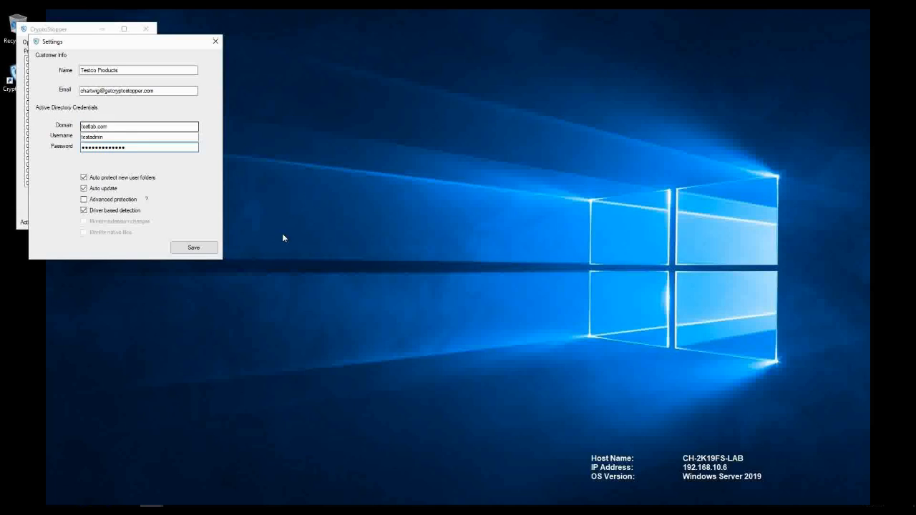
click(201, 246)
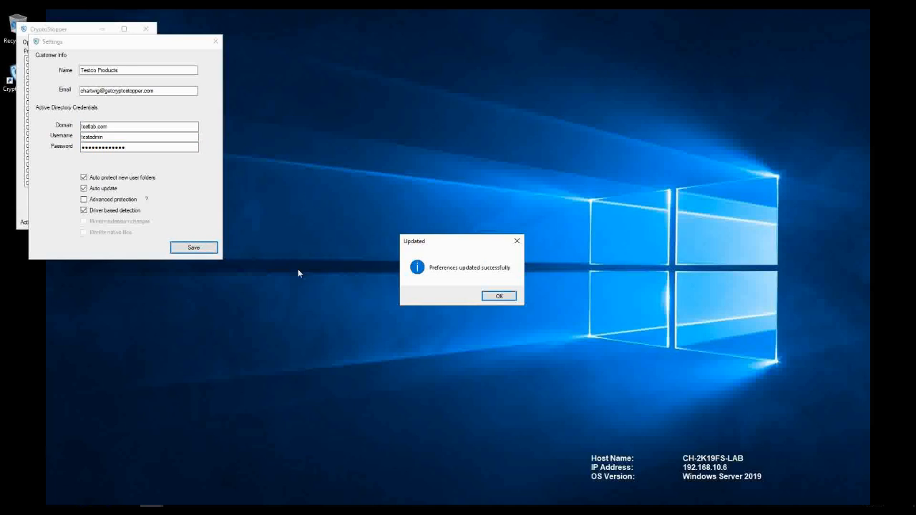
click(492, 294)
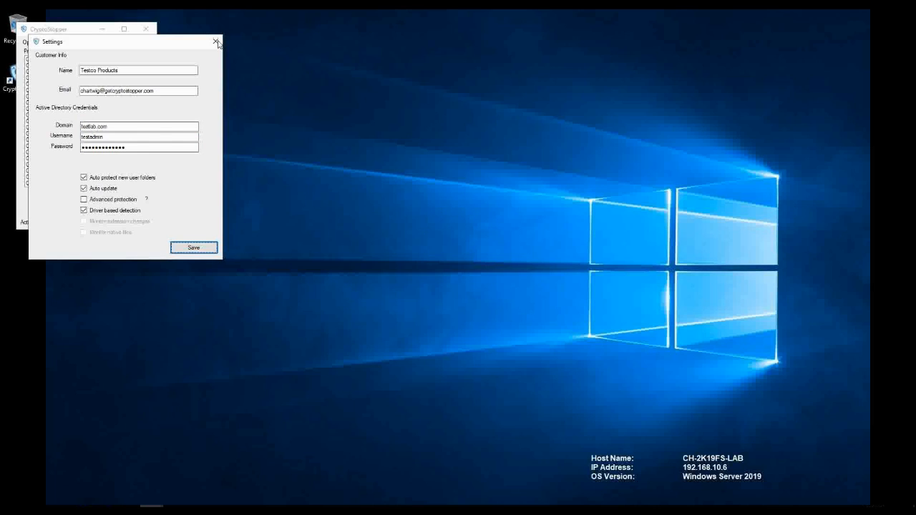
- Close Settings and CryptoStopper, returning to the four-session ConnectWise grid
click(216, 42)
click(147, 30)
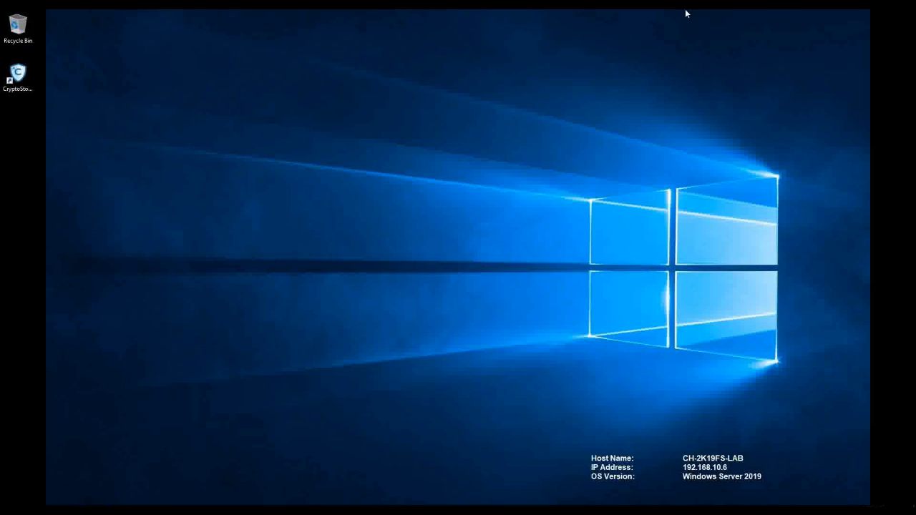
click(880, 17)
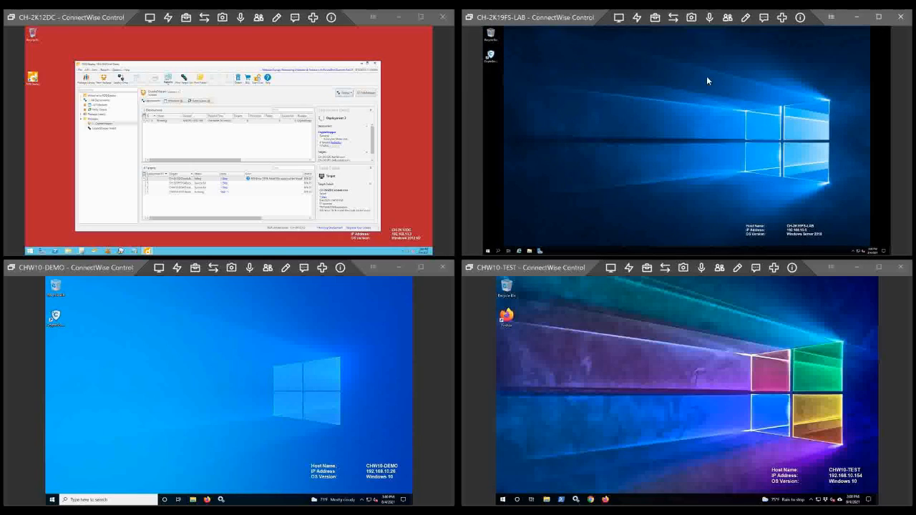
- On CHW10-DEMO, open CryptoStopper and its Settings to verify the install, then close them
click(421, 266)
click(69, 98)
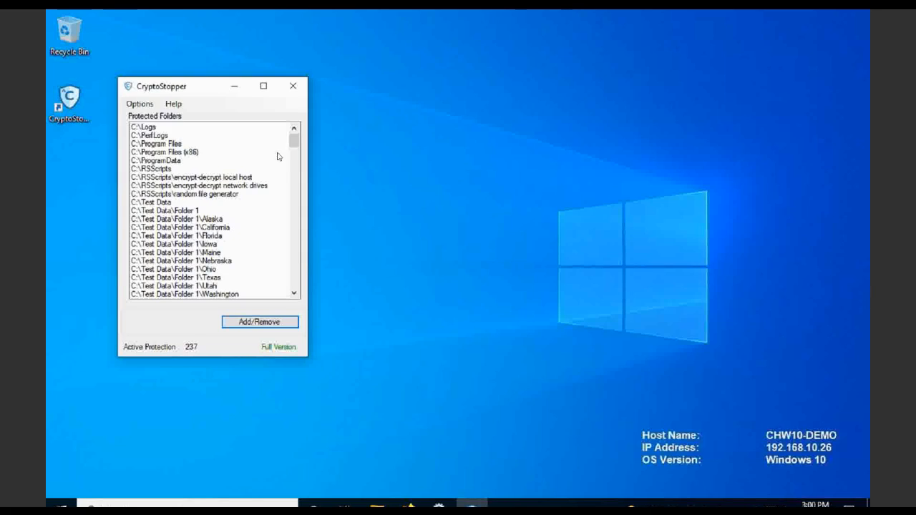
drag(294, 142, 293, 281)
click(139, 104)
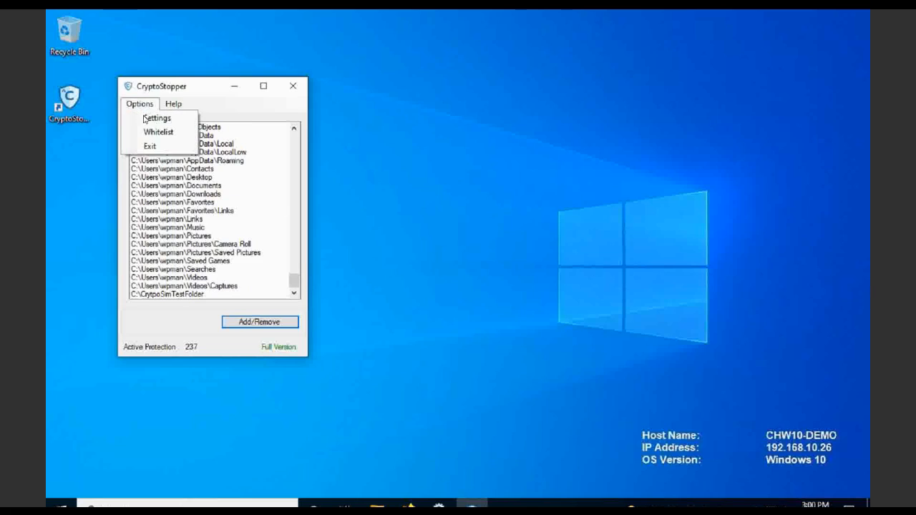
click(146, 119)
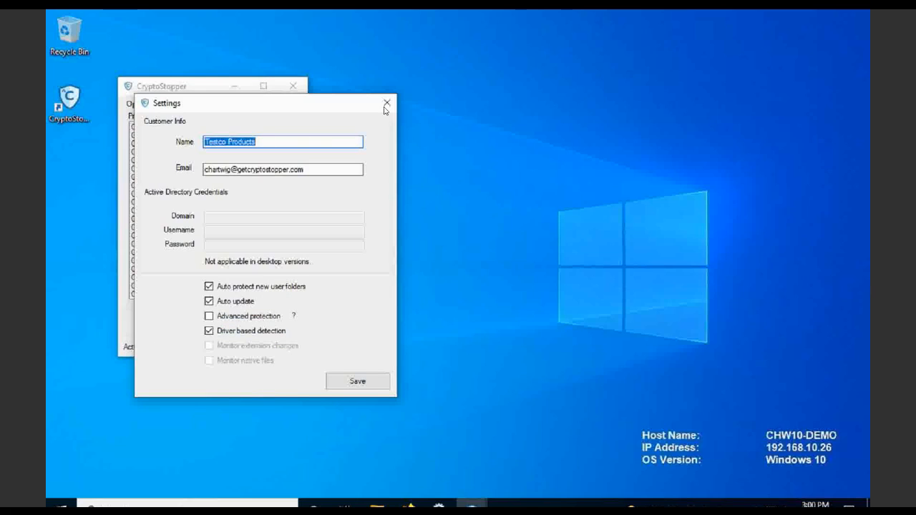
click(387, 105)
click(293, 86)
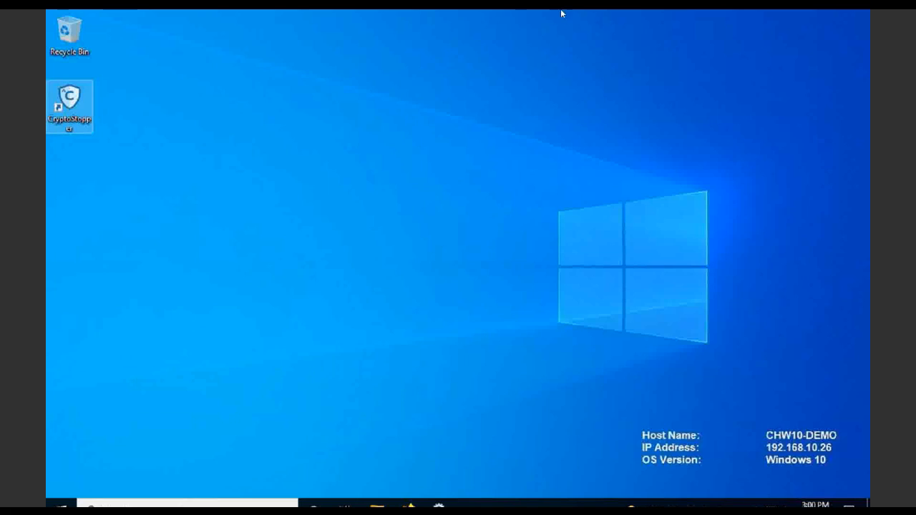
- Return to the tiled sessions and maximize the CH-2K12DC session
mouse_move(846, 12)
click(882, 16)
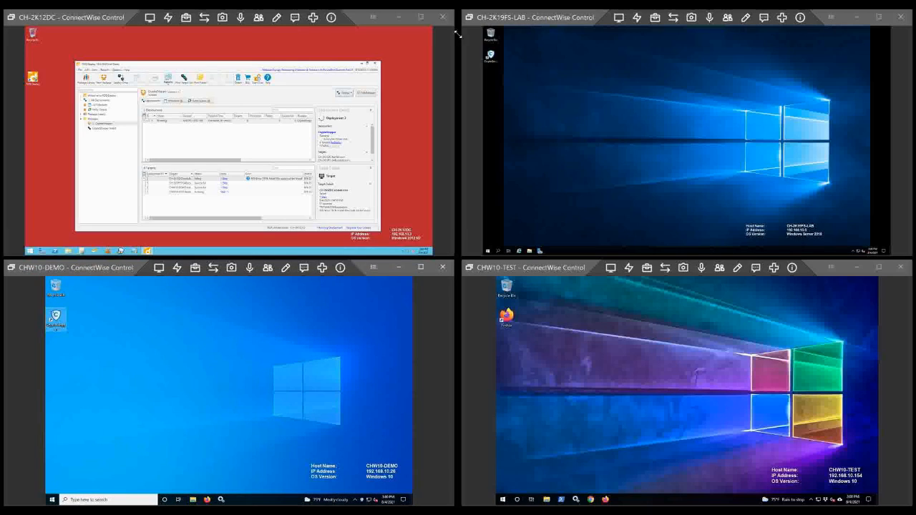
click(420, 17)
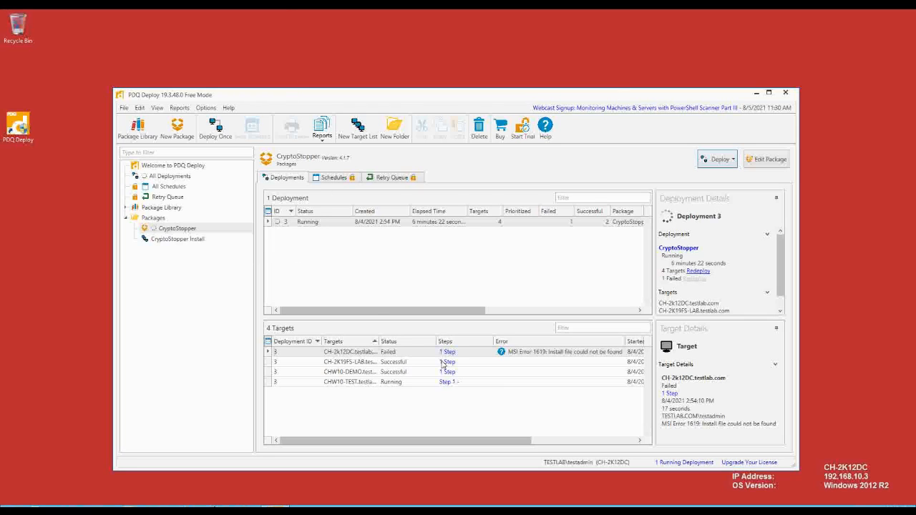
- Check CH-2K19FS-LAB, CHW10-DEMO and CHW10-TEST details, sort by Failed then Successful, restore tiled view
click(369, 362)
click(397, 372)
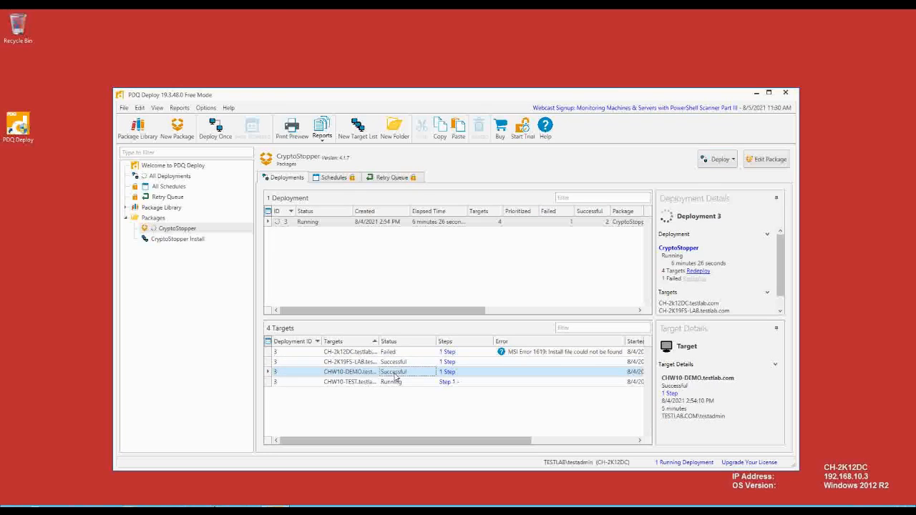
click(556, 213)
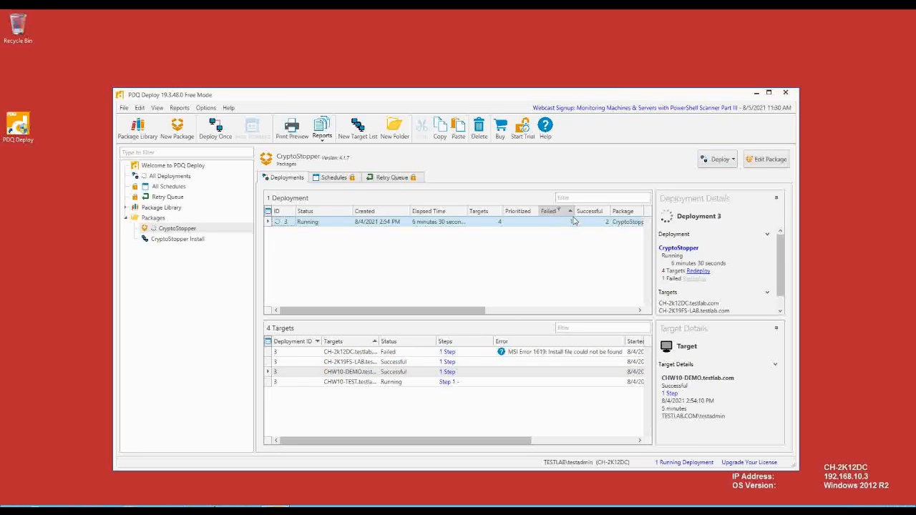
click(583, 213)
click(352, 383)
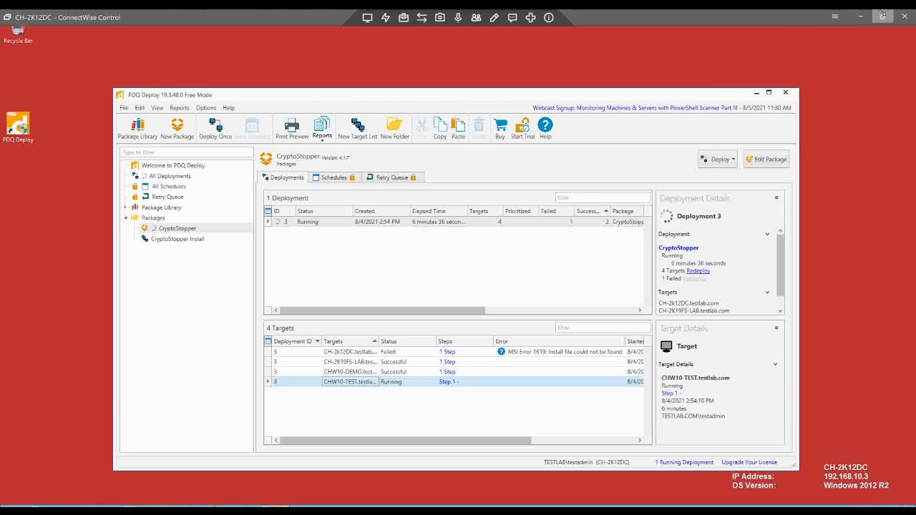
click(881, 15)
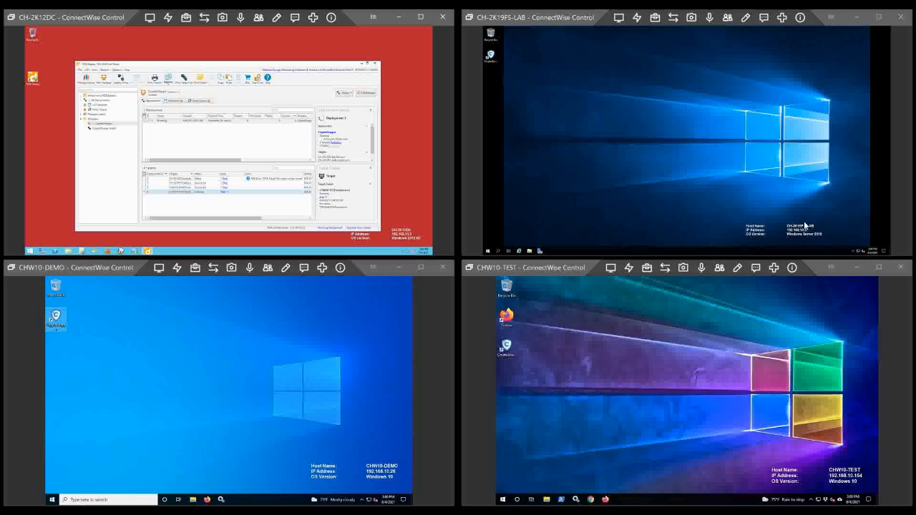
- Open CryptoStopper's Control Center from the CHW10-TEST tray icon and dismiss the news panel
click(879, 269)
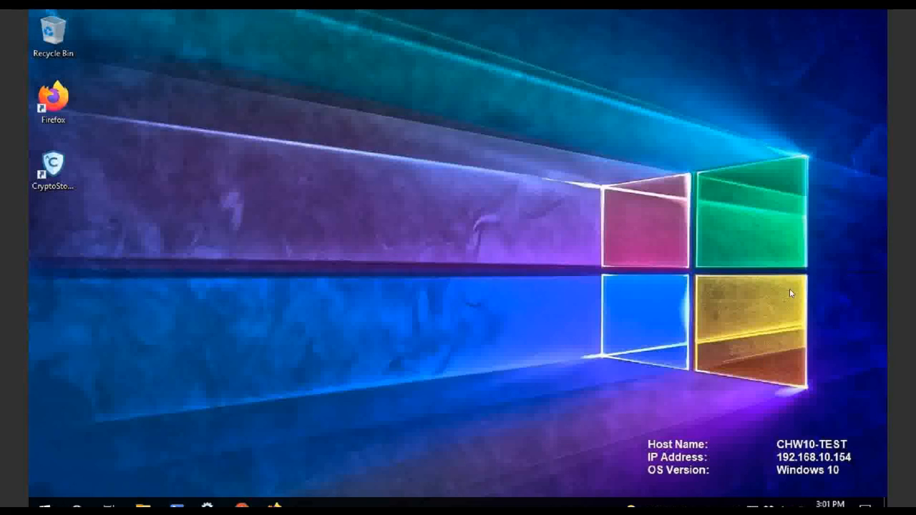
click(736, 504)
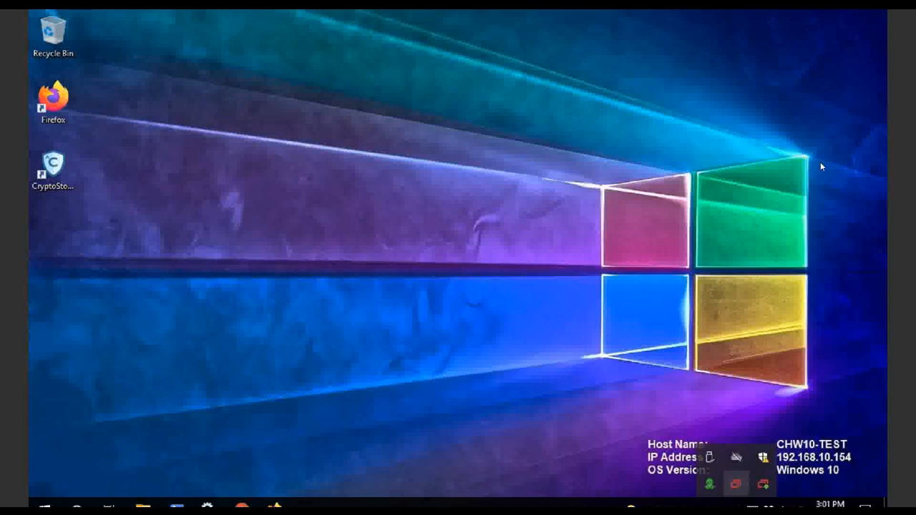
click(875, 17)
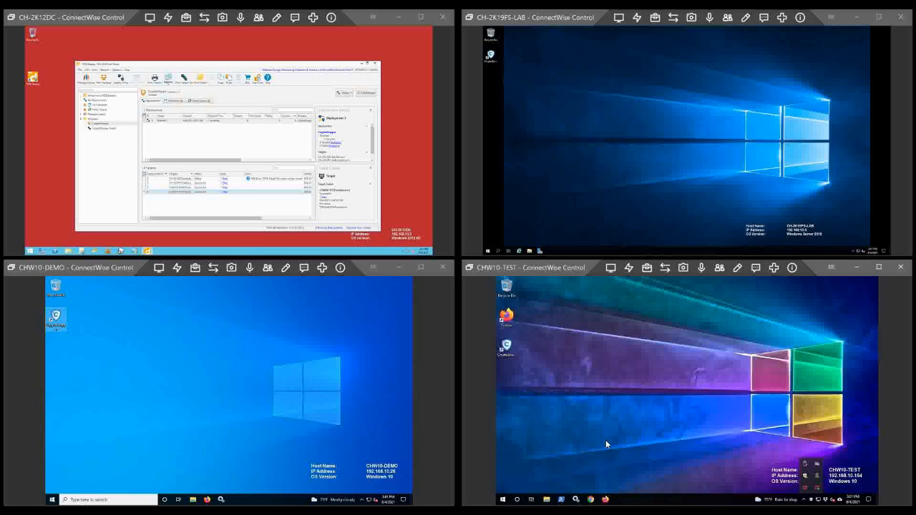
click(804, 501)
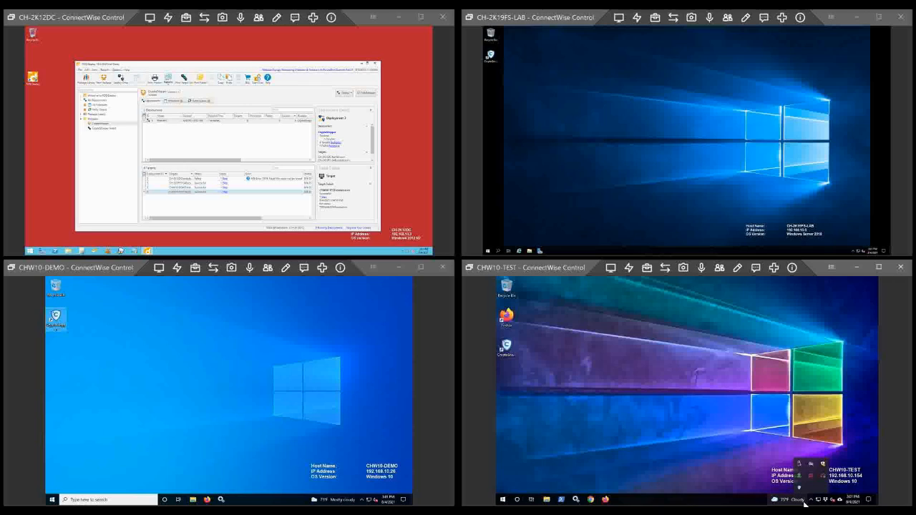
right_click(800, 488)
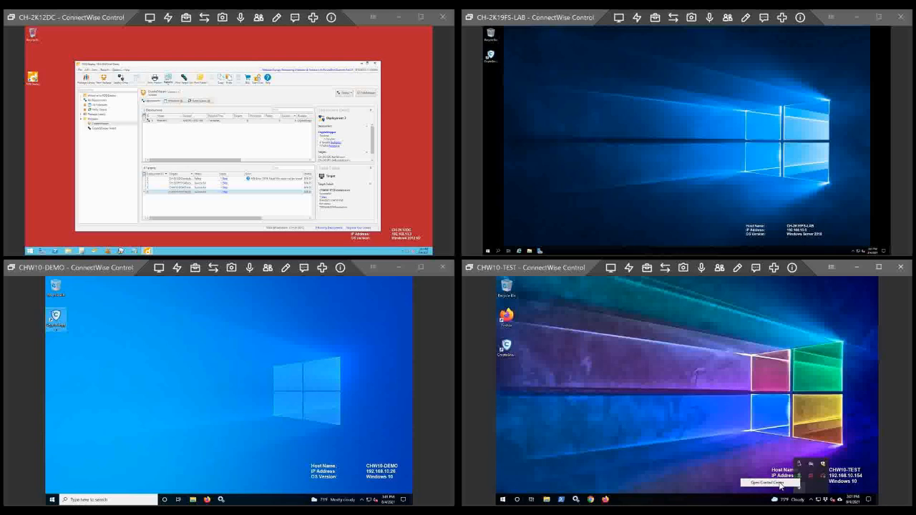
click(780, 484)
click(879, 267)
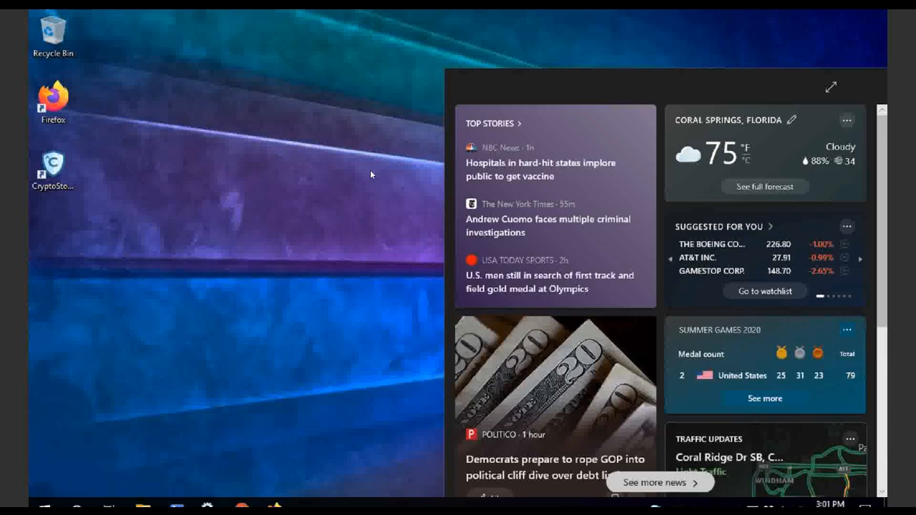
click(393, 190)
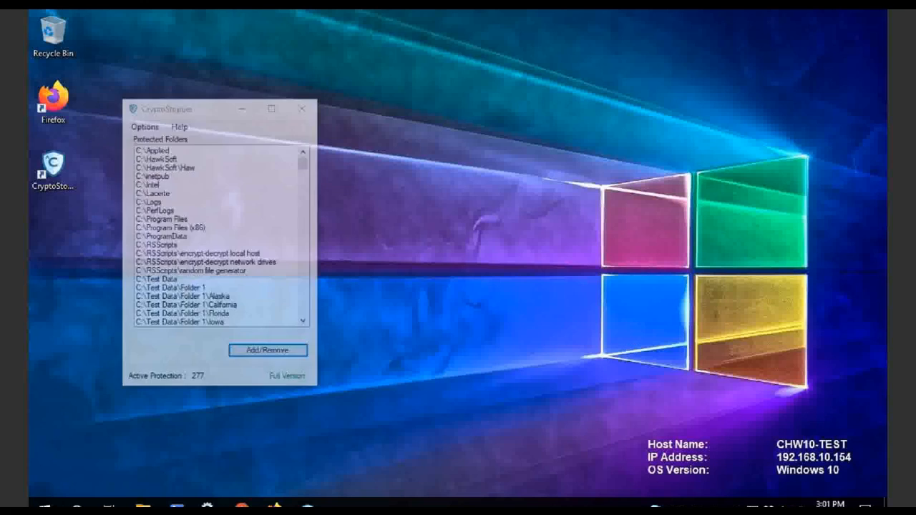
- Review CryptoStopper's Settings on CHW10-TEST without changes, then close CryptoStopper
drag(304, 163, 300, 314)
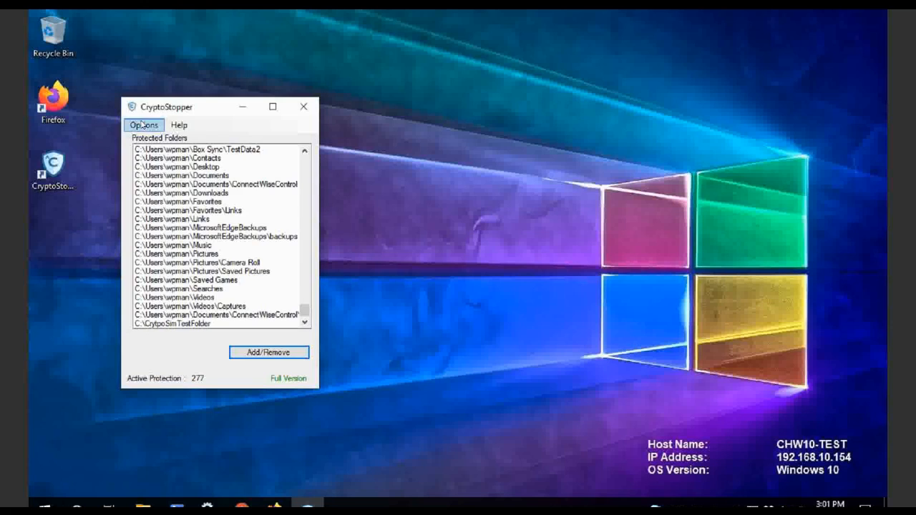
click(143, 125)
click(160, 140)
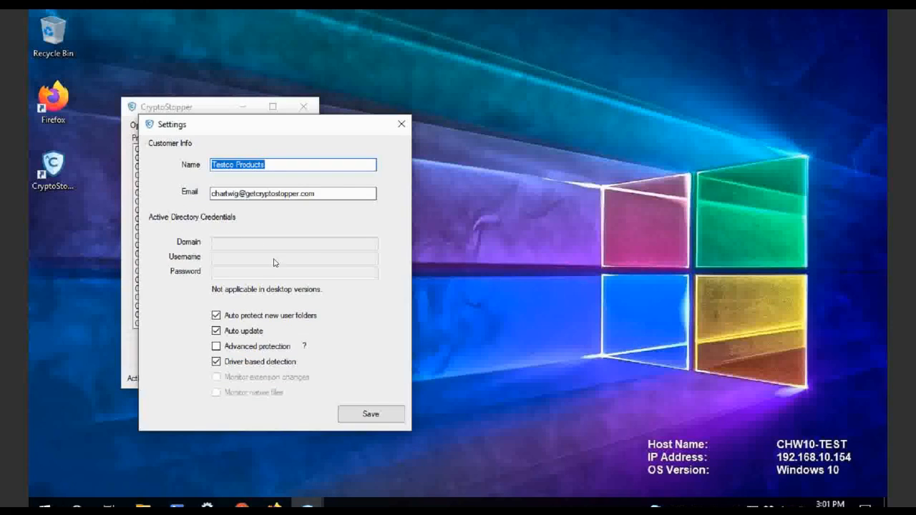
click(401, 124)
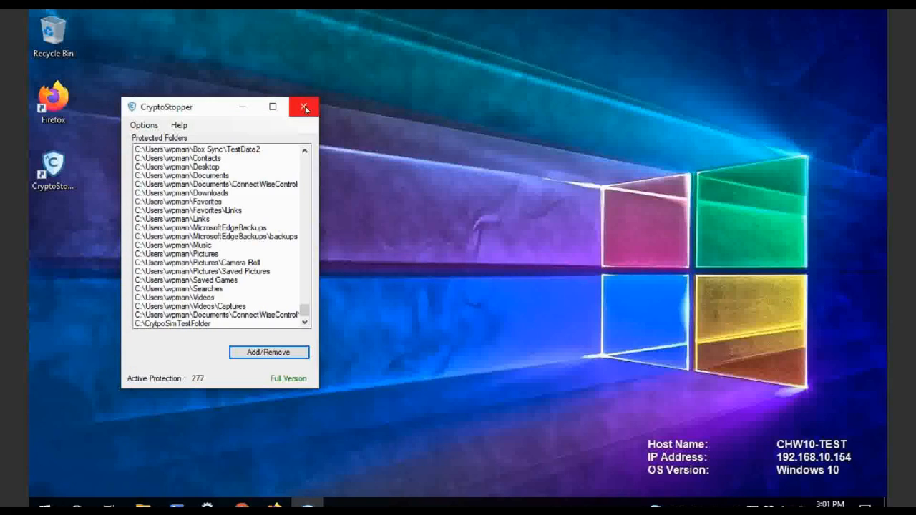
click(304, 107)
- Go back to PDQ Deploy on CH-2K12DC and bring up actions for the finished deployment
mouse_move(912, 13)
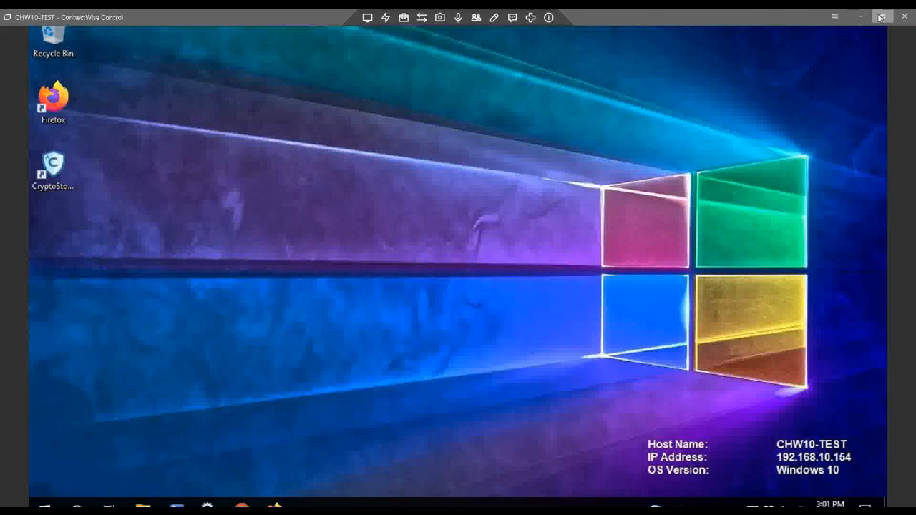
click(879, 16)
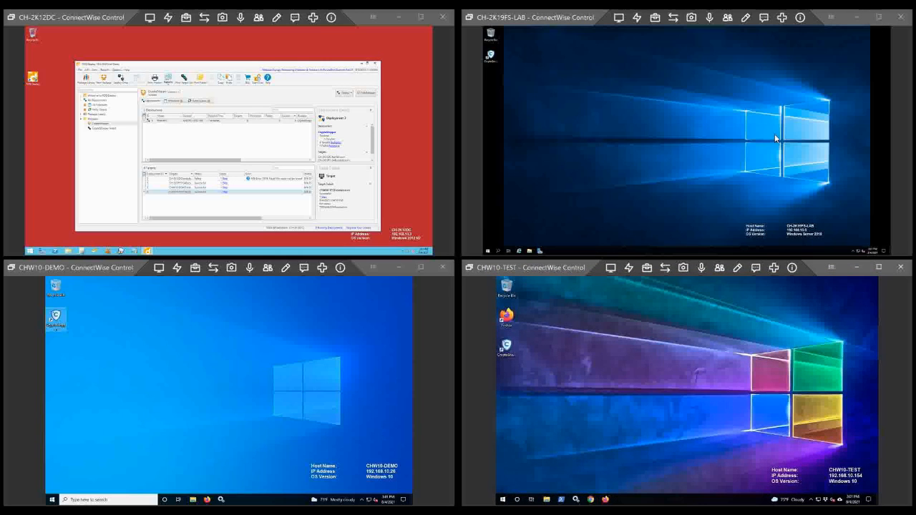
click(420, 17)
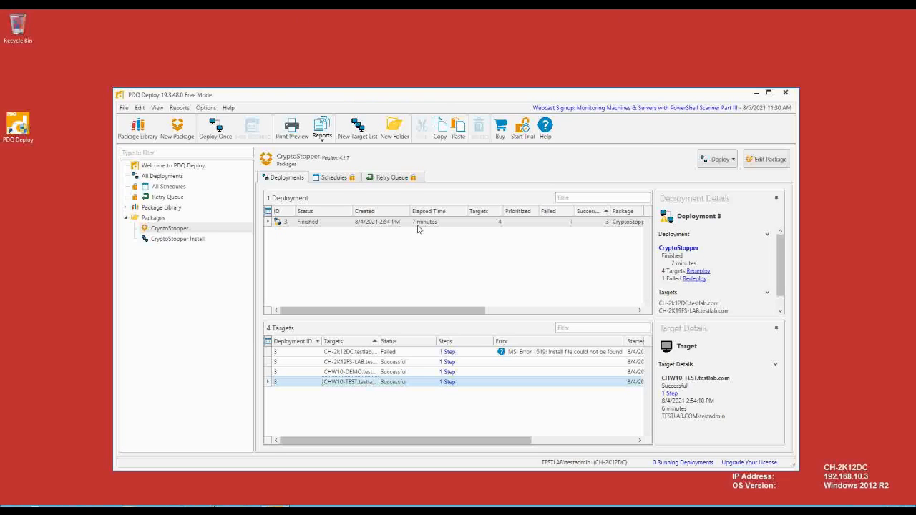
right_click(322, 222)
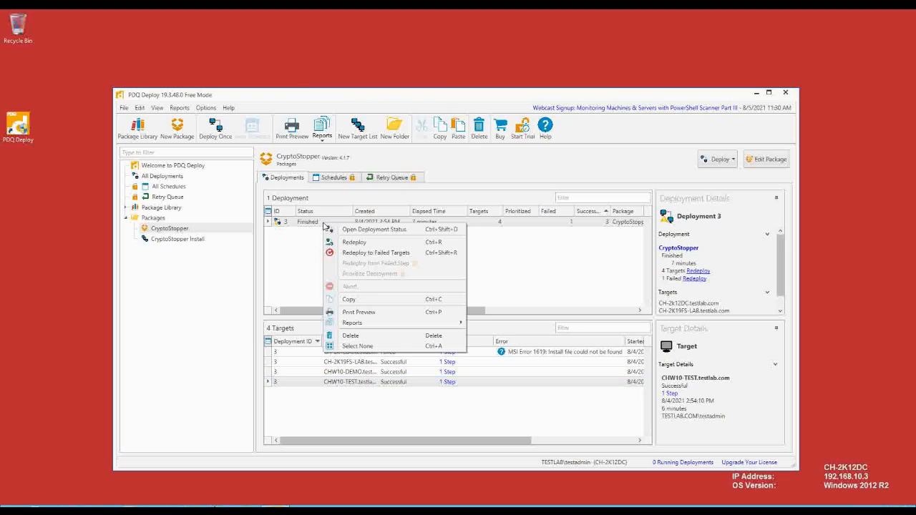